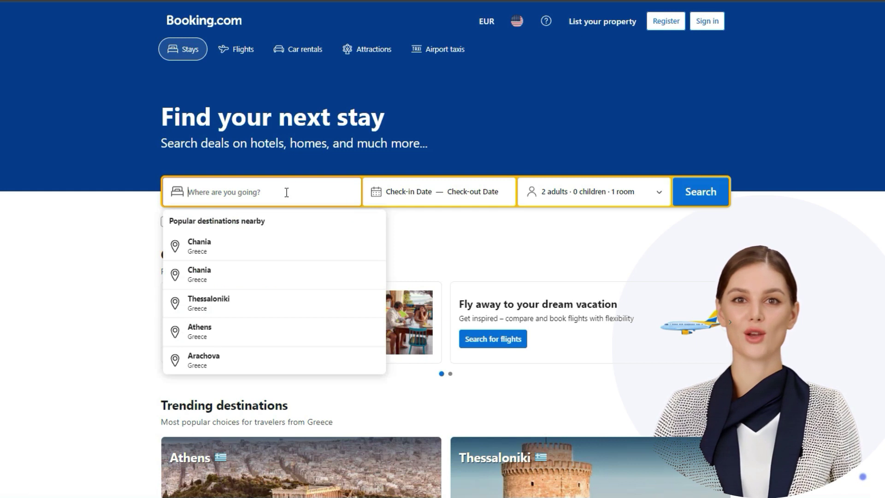
- Search for stays in Chania, Greece, from March 7 to March 8, 2024, for 2 adults in 1 room
click(255, 247)
click(675, 250)
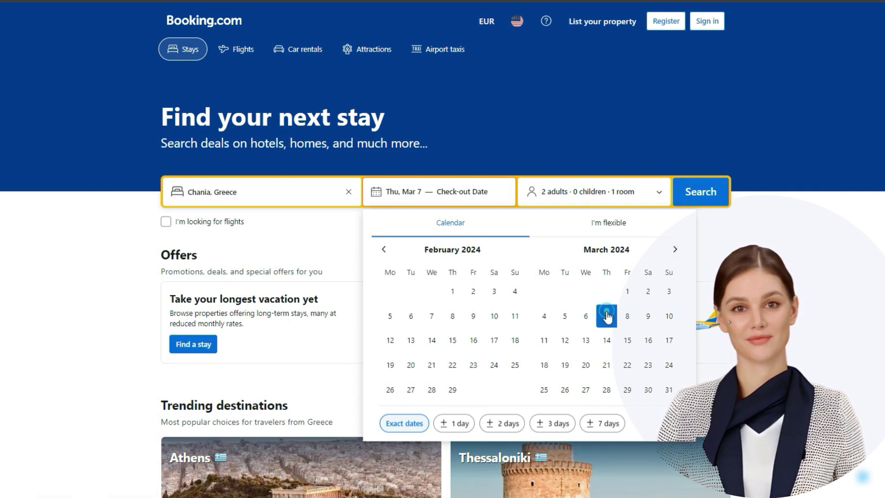
click(626, 318)
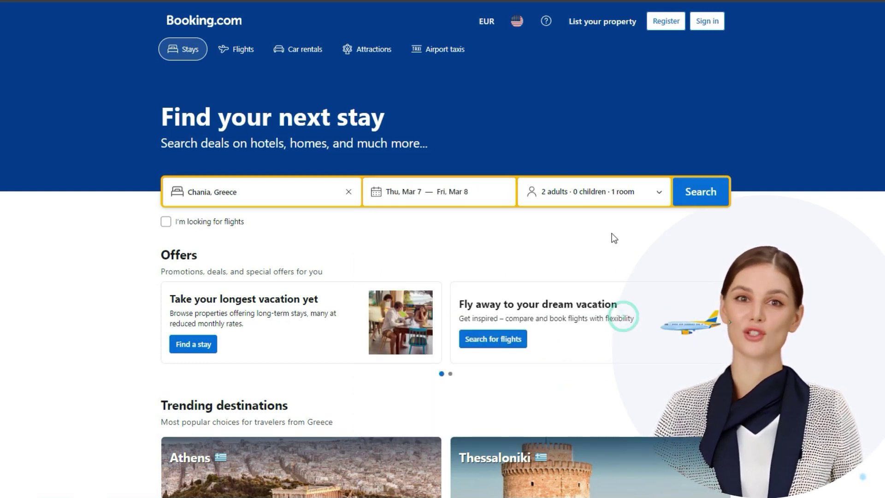
click(655, 195)
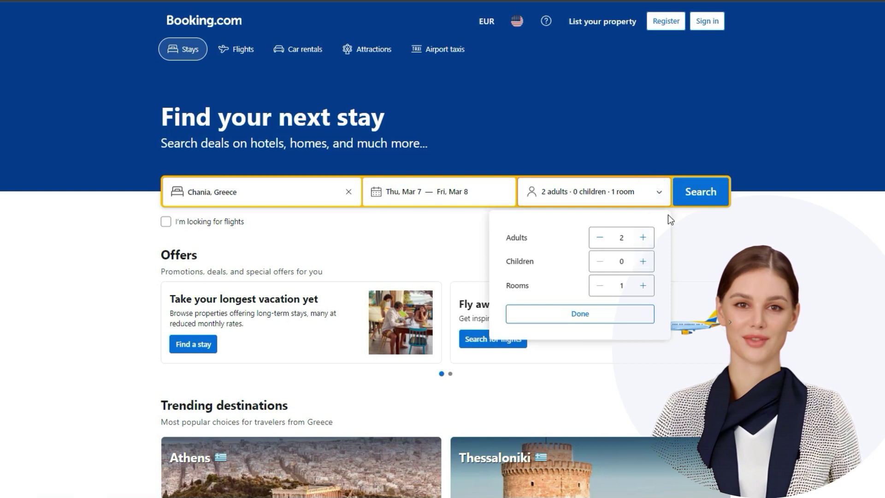
click(700, 190)
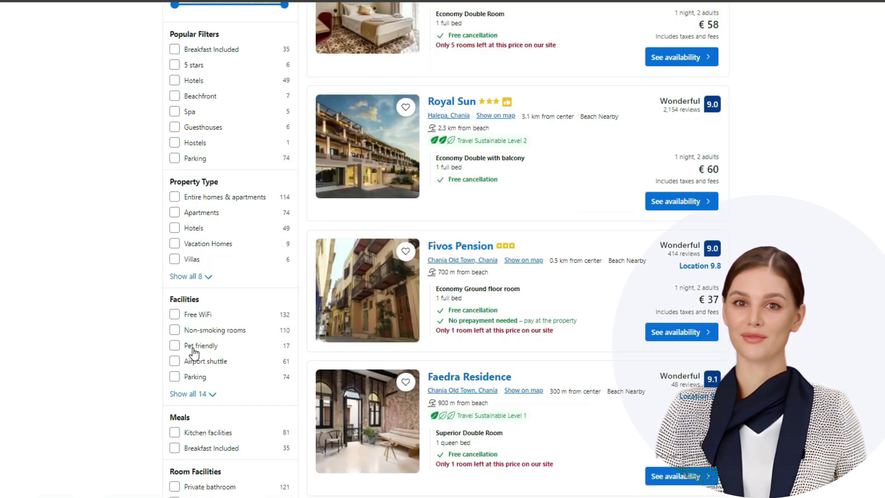
- Filter the Chania search results to the Hotels property type
scroll(193, 353, up, 6)
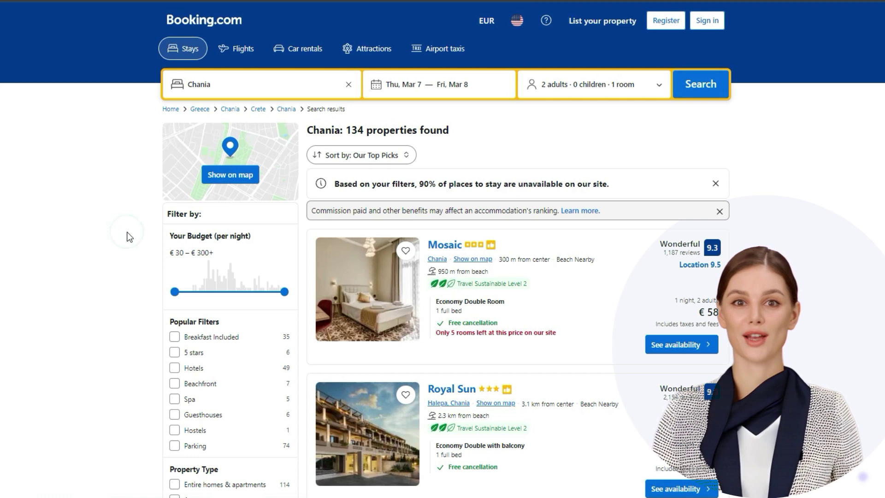
scroll(128, 236, down, 5)
scroll(129, 236, down, 3)
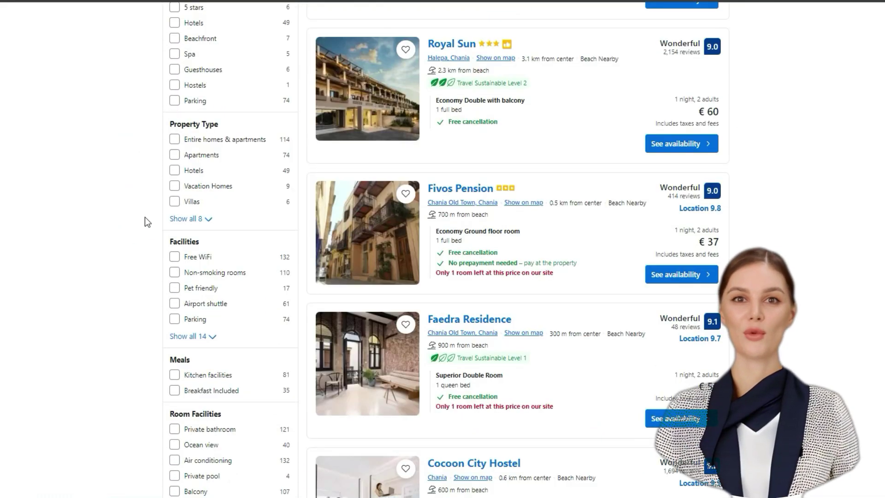
click(174, 171)
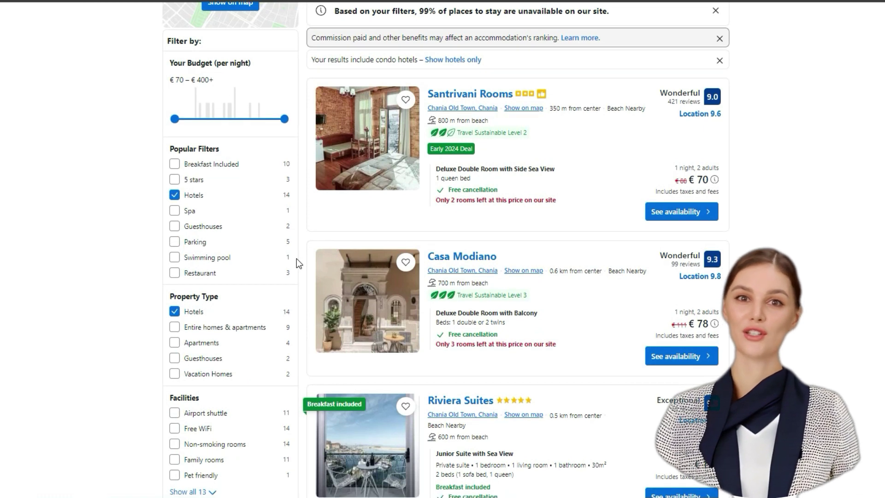
- Browse the filtered hotels in Chania and open the Riviera Suites property page
scroll(299, 263, down, 1)
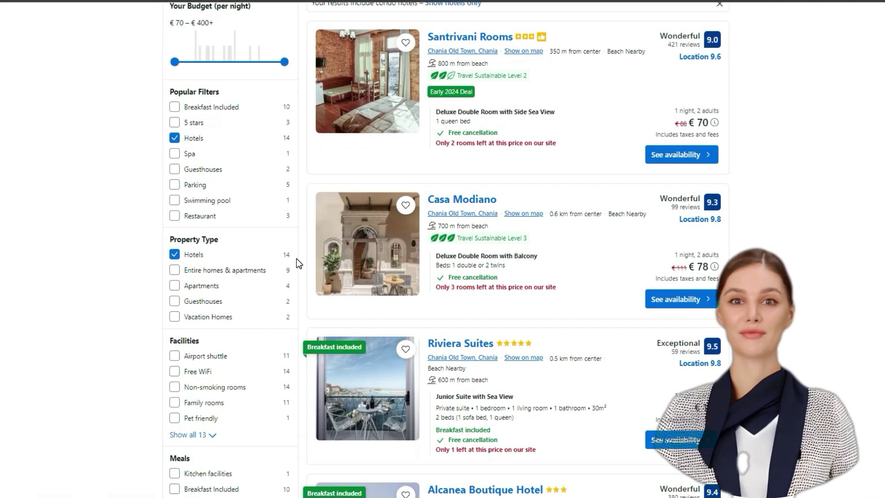
scroll(297, 263, down, 3)
scroll(296, 259, down, 1)
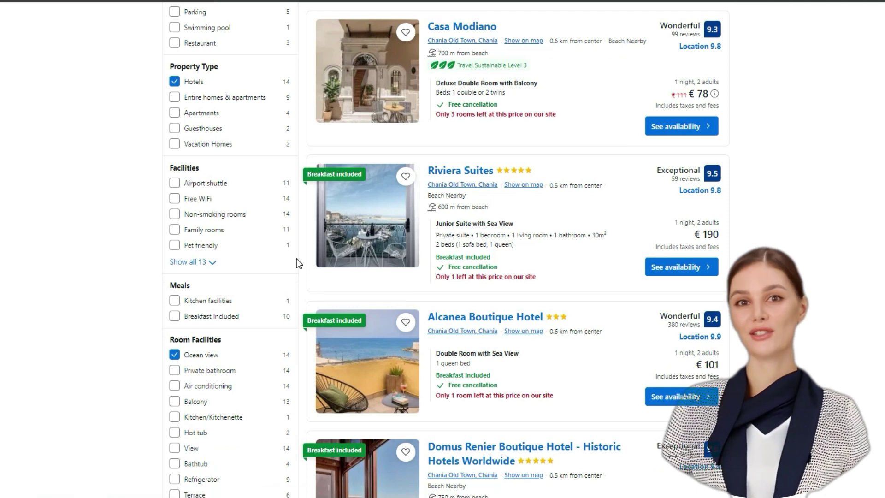
scroll(296, 263, down, 1)
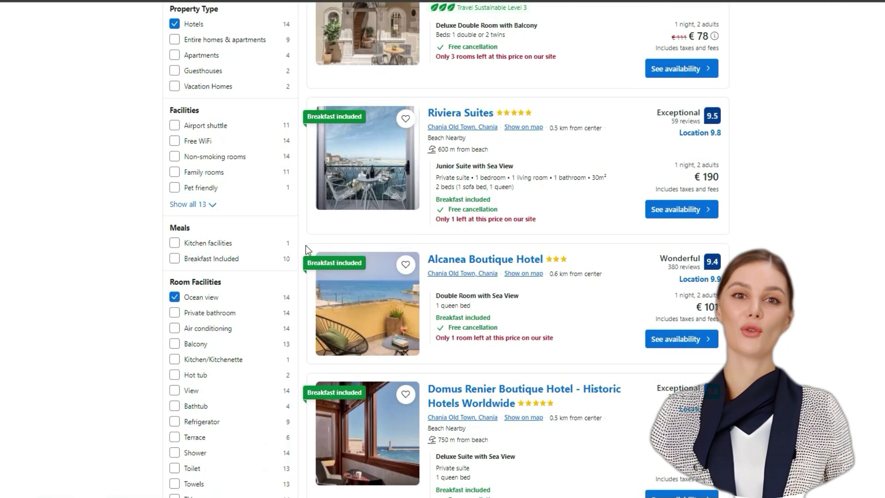
click(386, 180)
- Try the Suites and Rooms filters on the availability list of Riviera Suites
scroll(466, 238, down, 3)
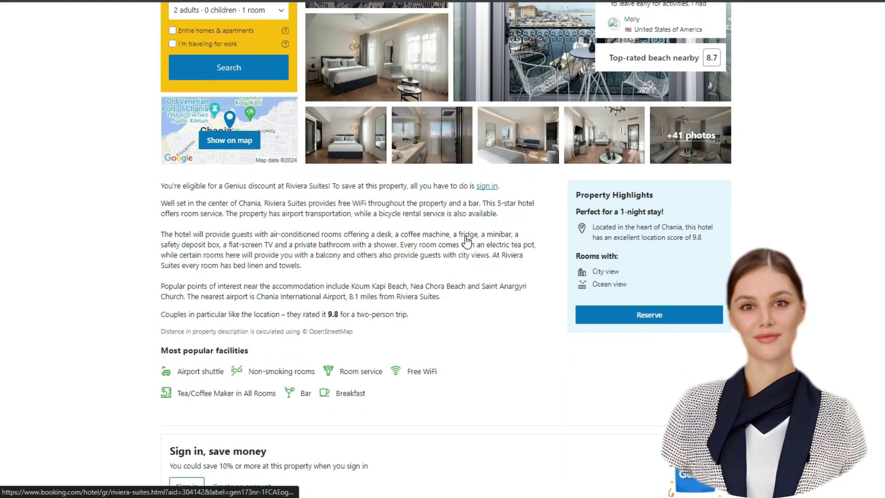
scroll(466, 240, down, 10)
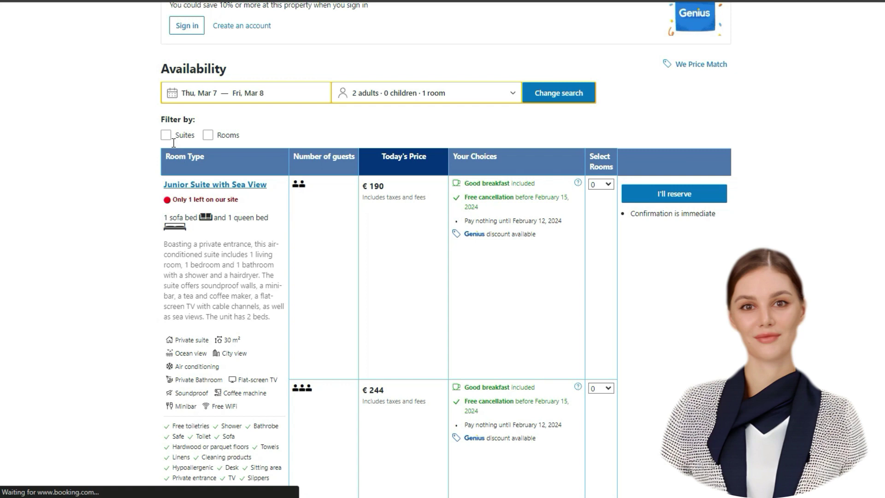
click(167, 136)
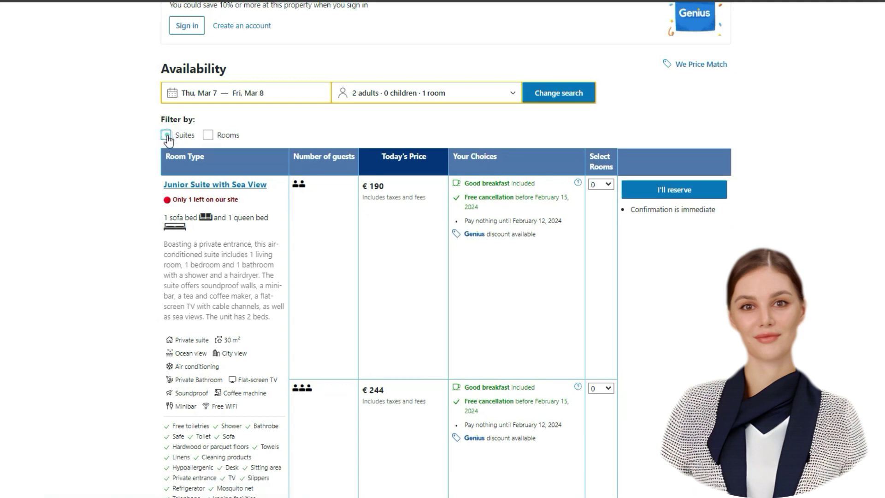
click(209, 136)
click(208, 135)
- View the details and photos of the Junior Suite with Sea View at Riviera Suites
click(228, 184)
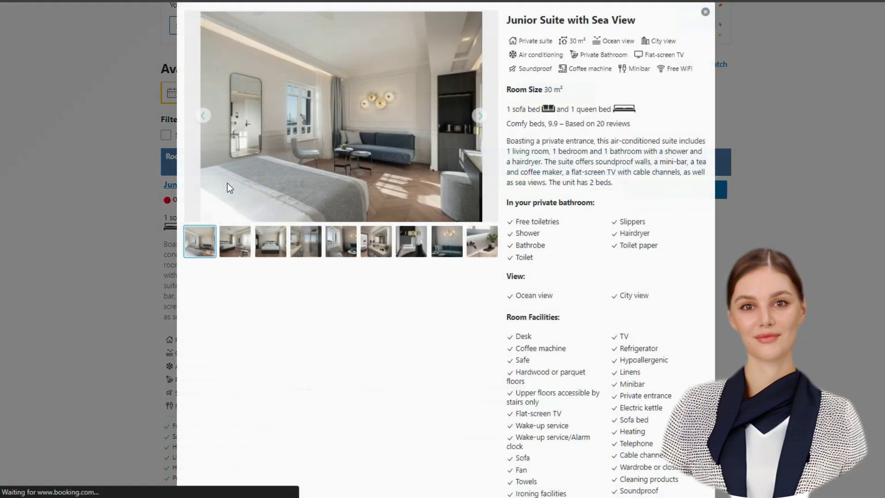
click(235, 241)
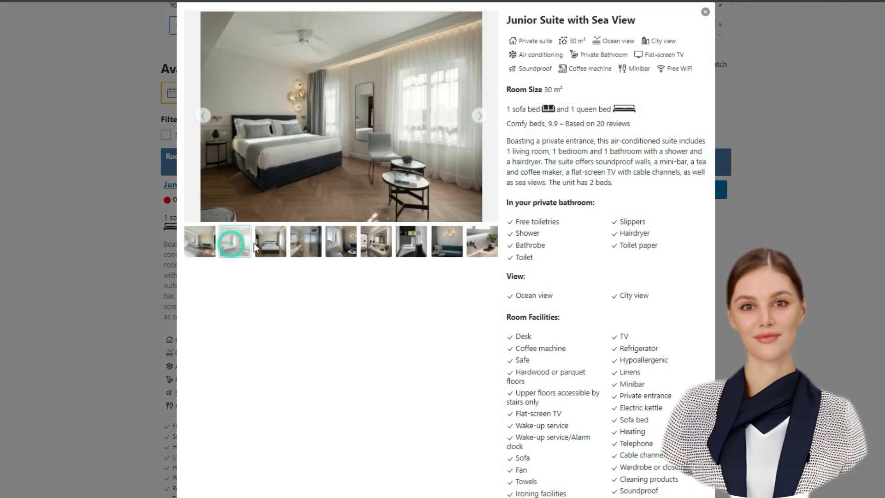
click(269, 245)
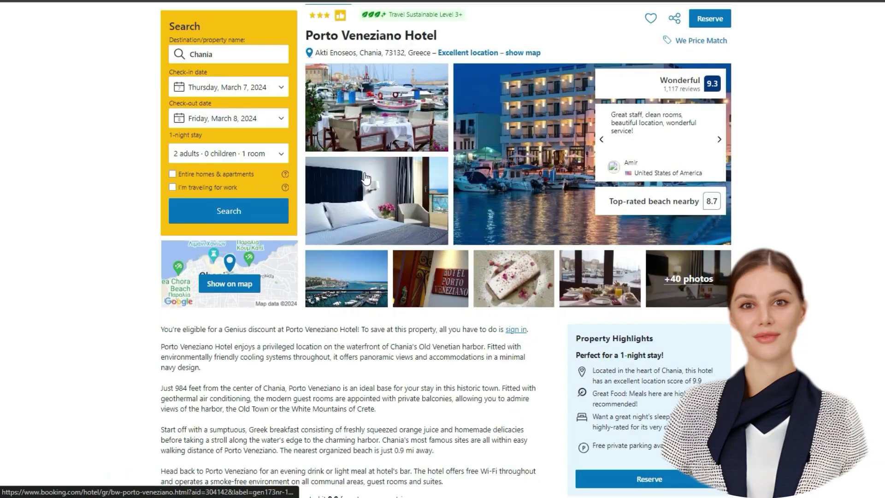
- View the details and photos of the Classic Double Room with Sea View in Porto Veneziano Hotel's availability list
scroll(365, 177, down, 10)
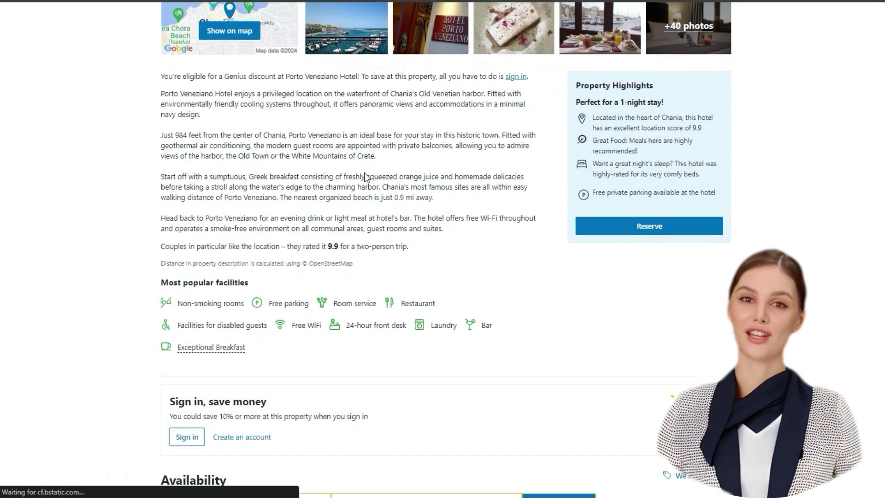
scroll(367, 177, down, 4)
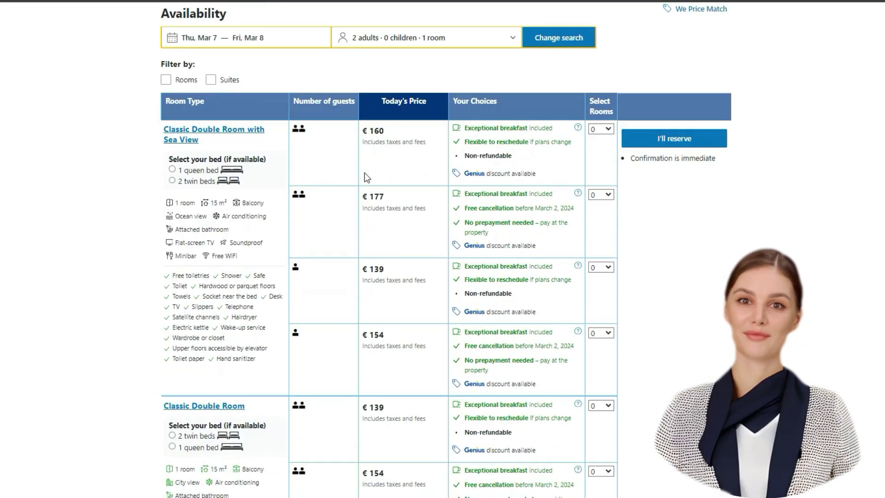
scroll(365, 177, down, 1)
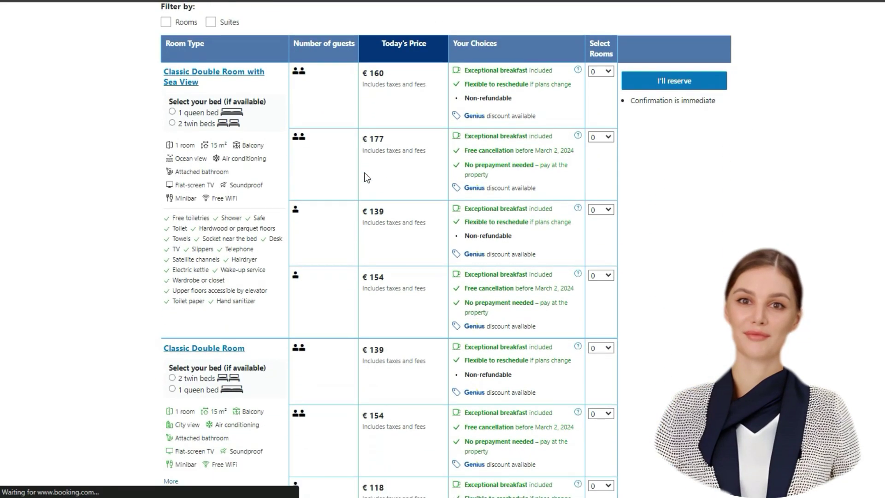
click(247, 75)
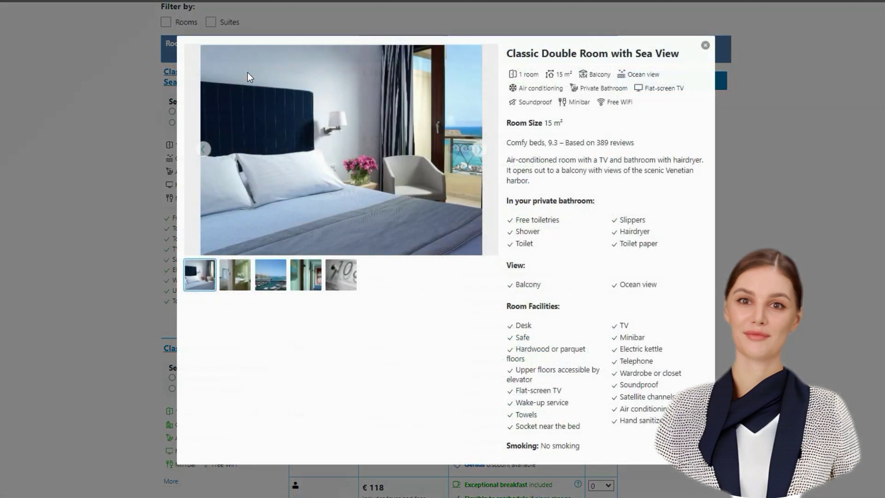
click(231, 275)
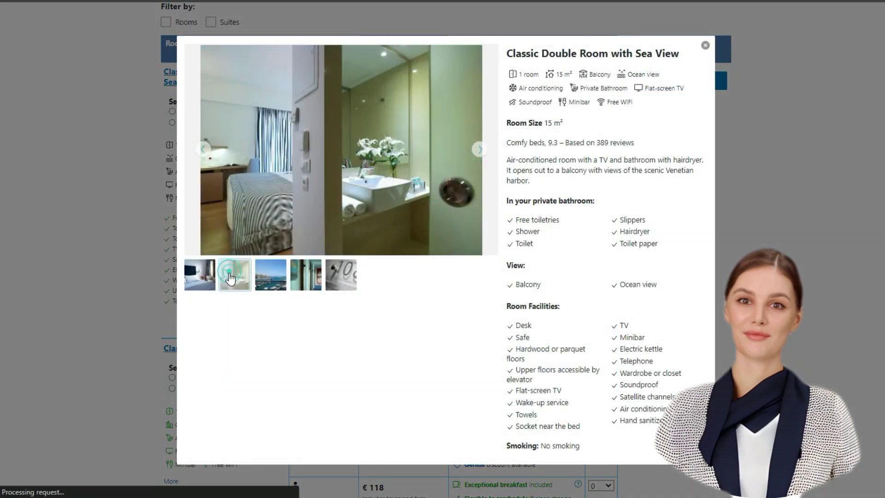
click(90, 234)
- Look through Porto Veneziano Hotel's other room types and view the details and photos of its Junior Suite with Sea View
scroll(151, 244, down, 4)
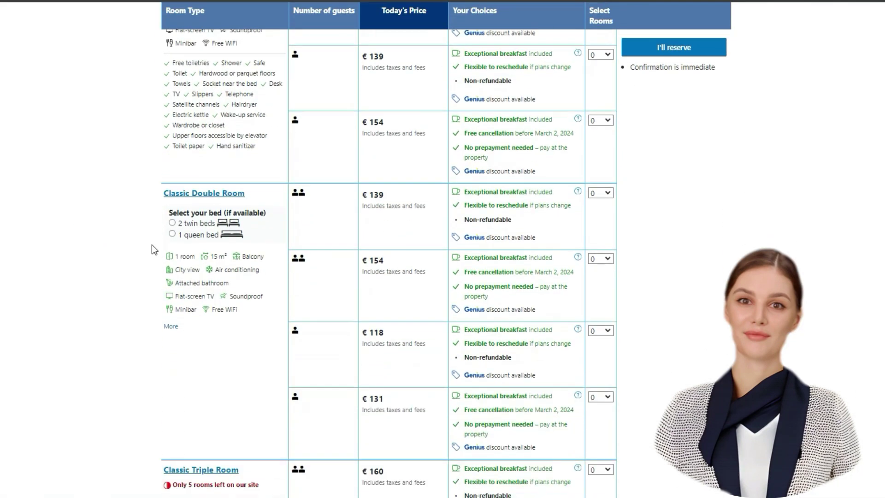
scroll(151, 244, down, 3)
scroll(151, 244, down, 2)
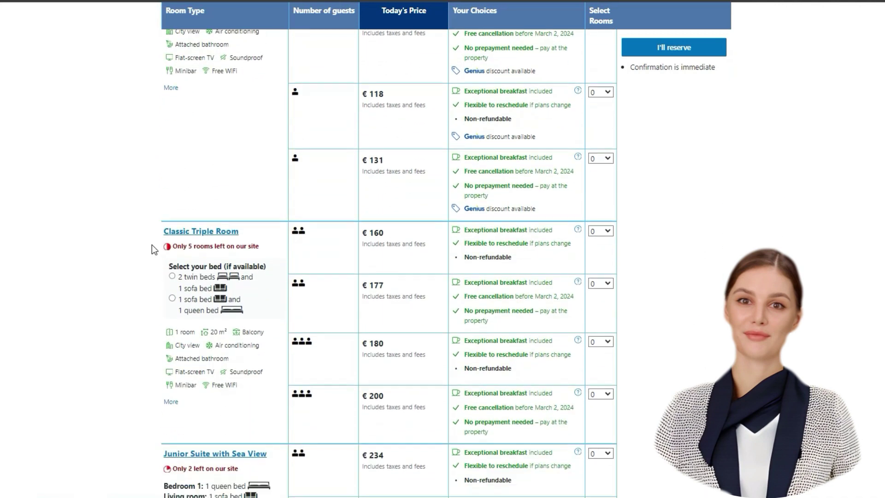
scroll(151, 248, down, 3)
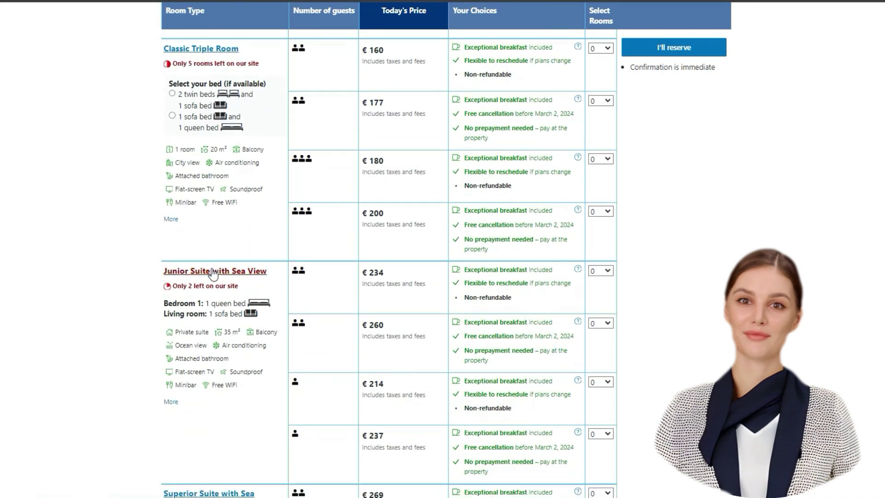
click(211, 270)
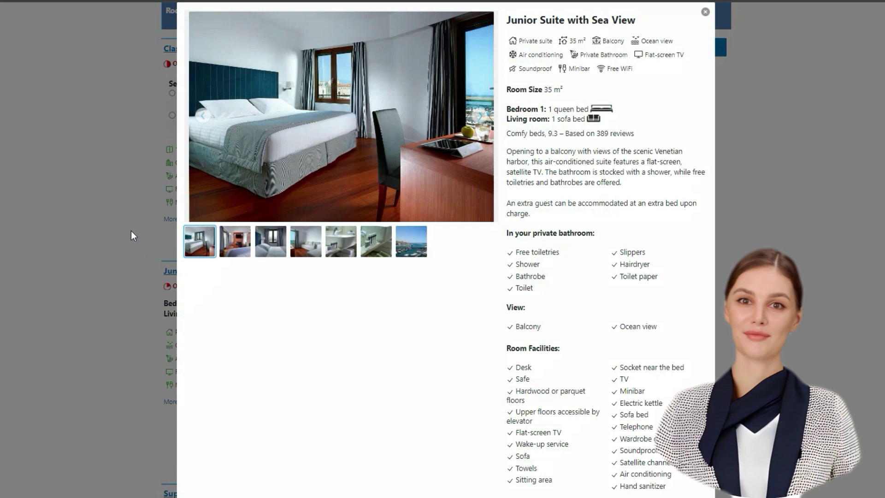
click(239, 251)
click(265, 246)
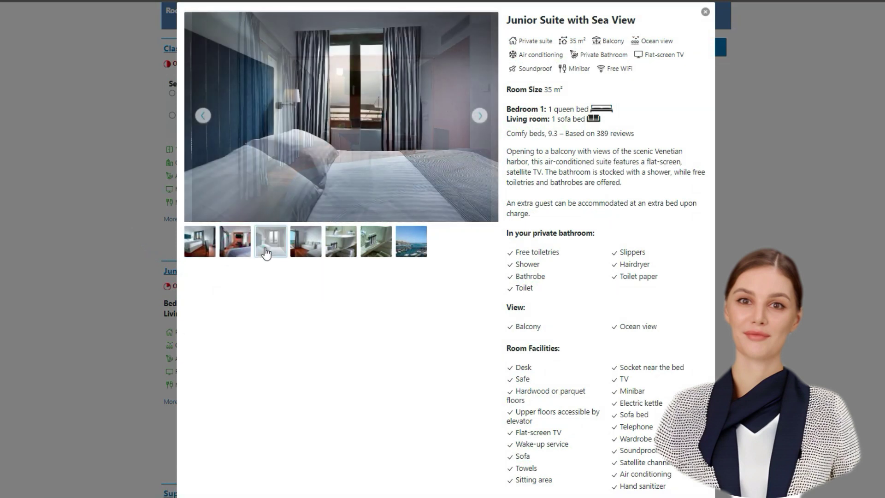
click(140, 251)
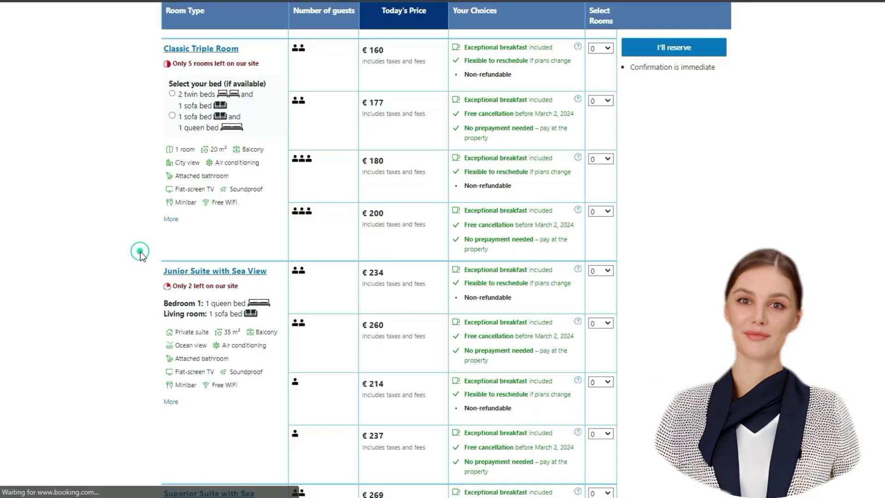
- Examine Porto Veneziano Hotel's guest reviews, traveler questions, area information, restaurants and facilities
scroll(142, 251, down, 20)
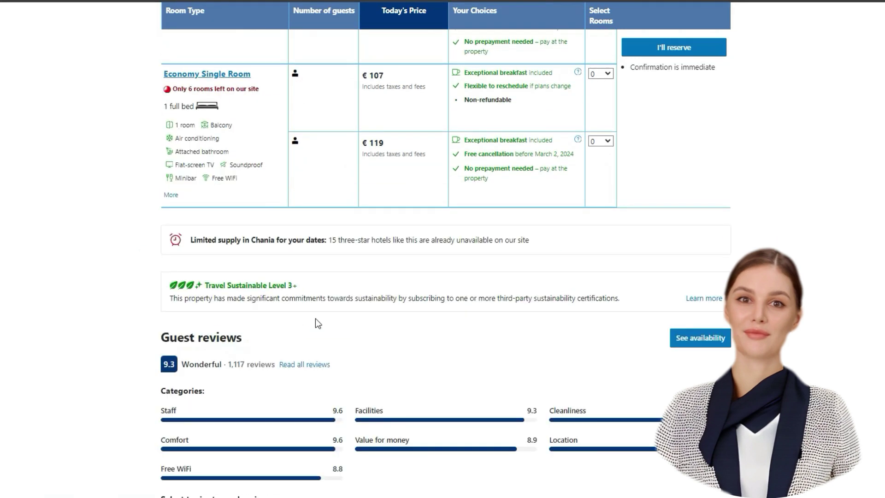
scroll(316, 319, down, 11)
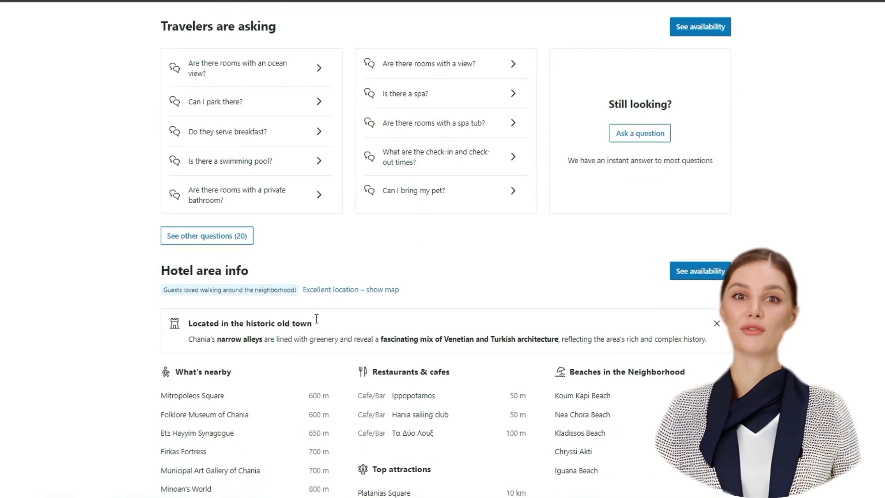
scroll(315, 318, down, 3)
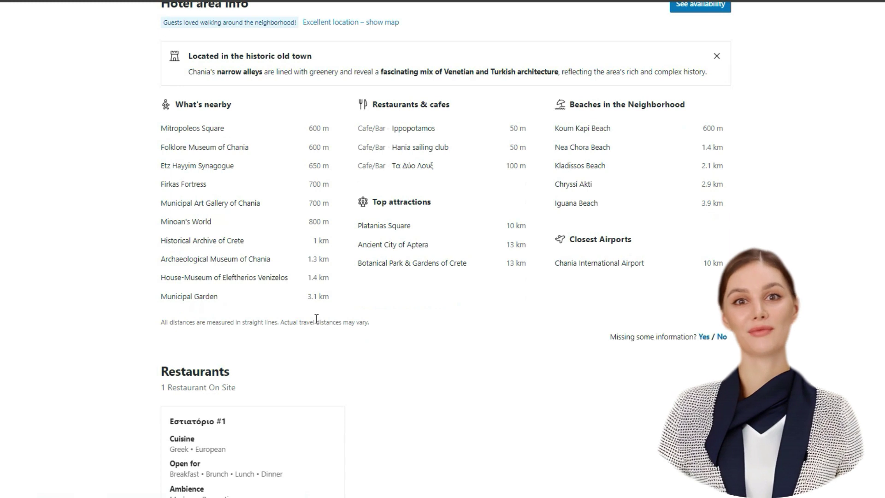
scroll(315, 318, down, 5)
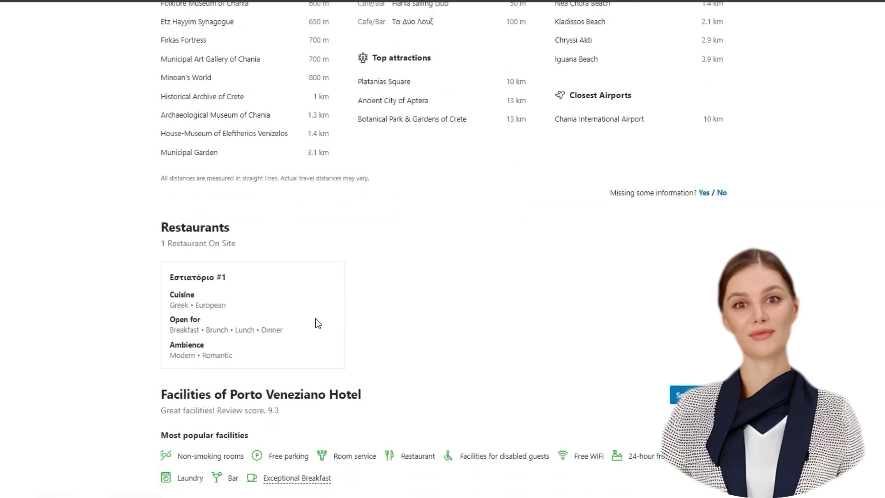
scroll(315, 319, down, 6)
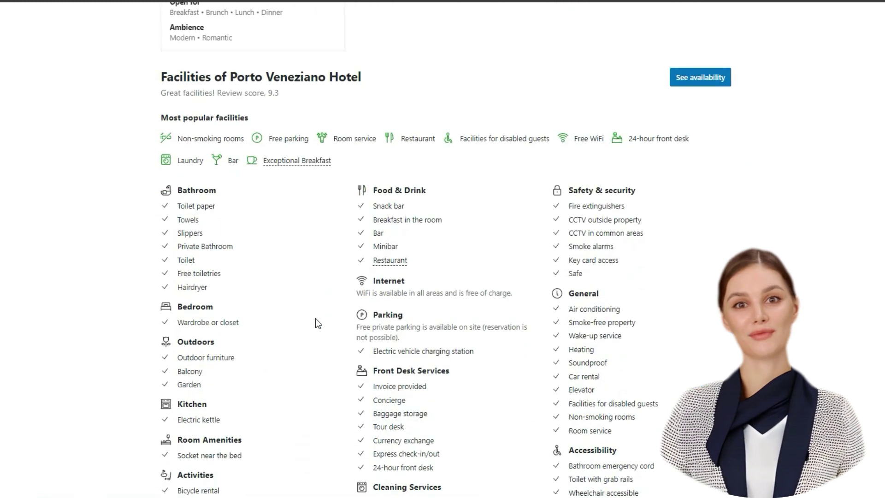
scroll(315, 318, down, 5)
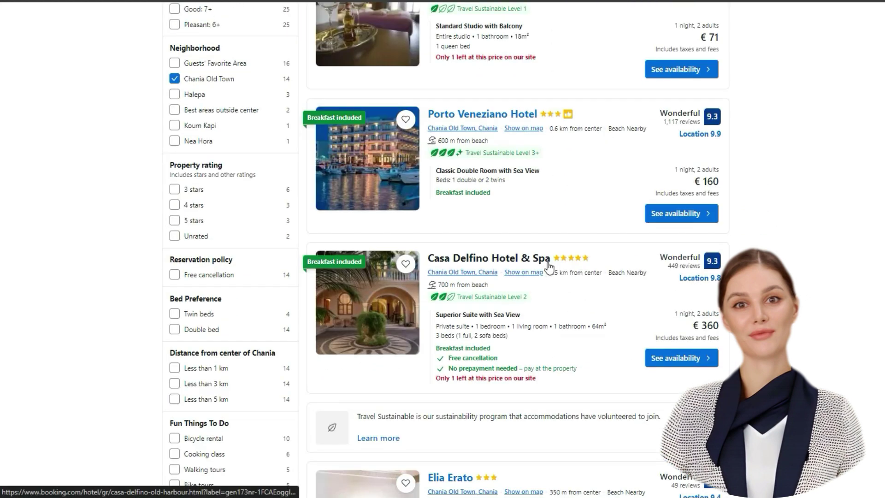
- Browse further down the filtered hotel results and open the San Salvatore Monastery property page
scroll(548, 266, down, 8)
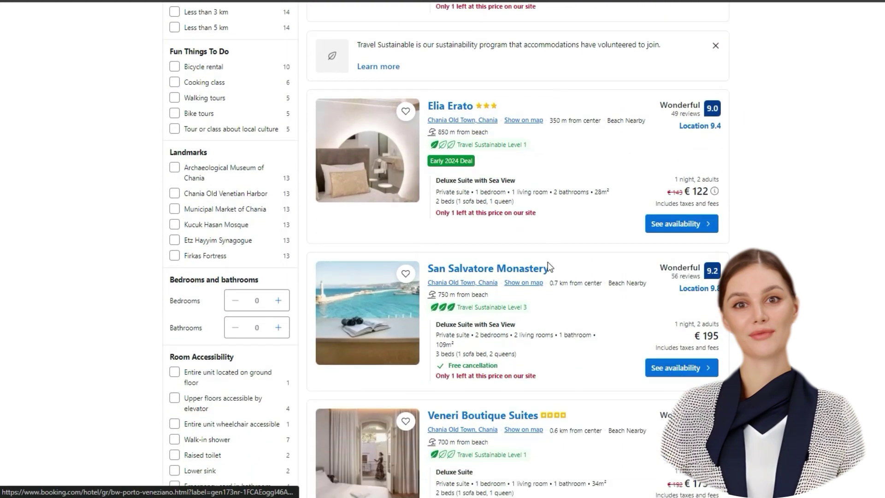
click(661, 334)
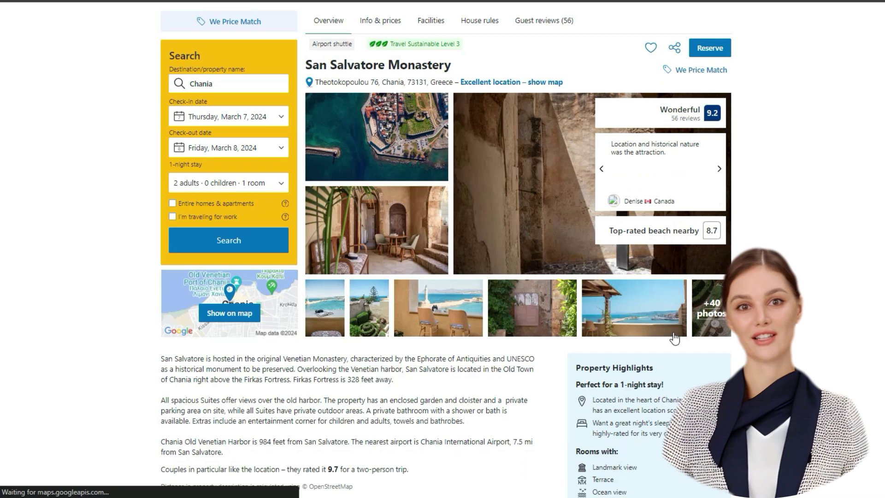
- Look through San Salvatore Monastery's description and availability, and view the details and photos of its Deluxe Suite with Sea View
scroll(743, 331, down, 3)
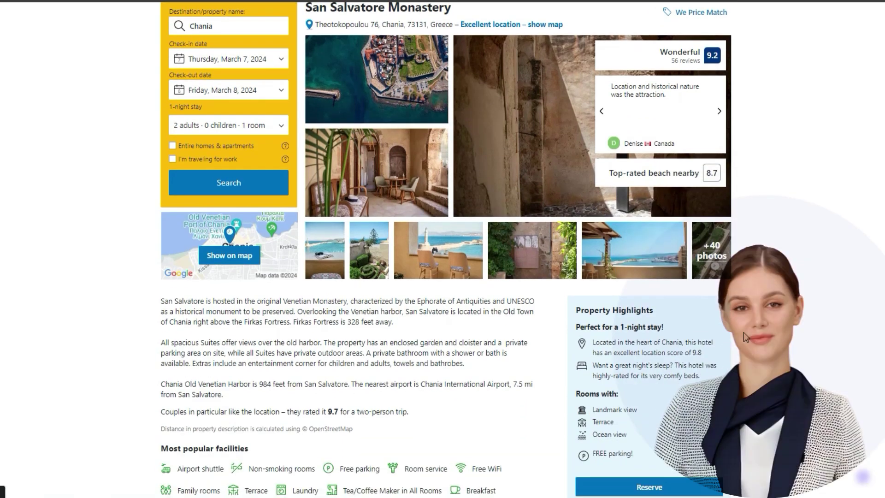
scroll(743, 332, down, 7)
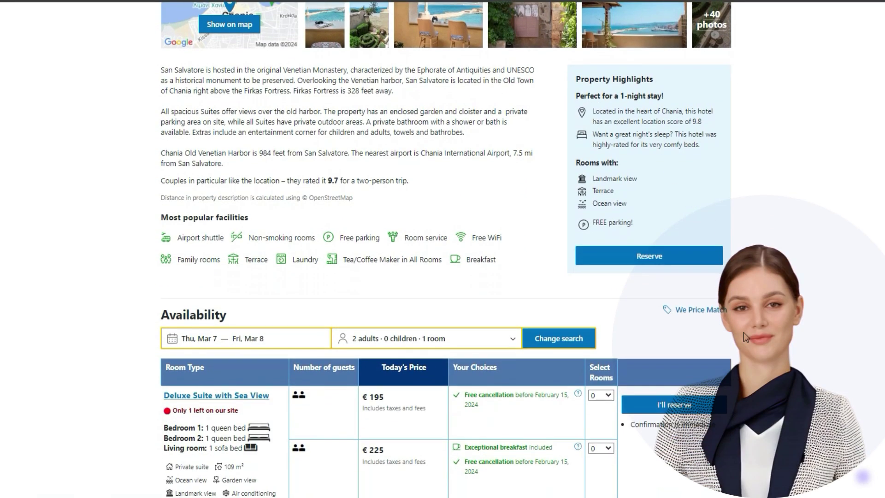
scroll(743, 333, down, 2)
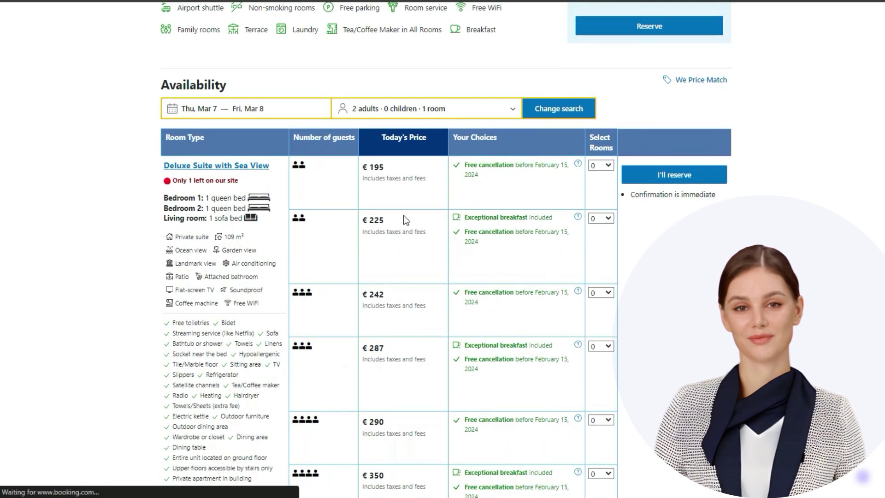
click(227, 167)
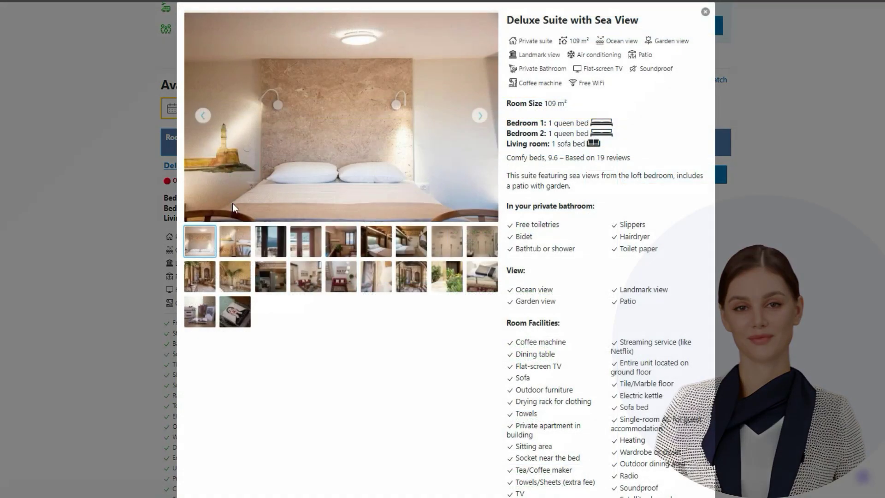
click(238, 243)
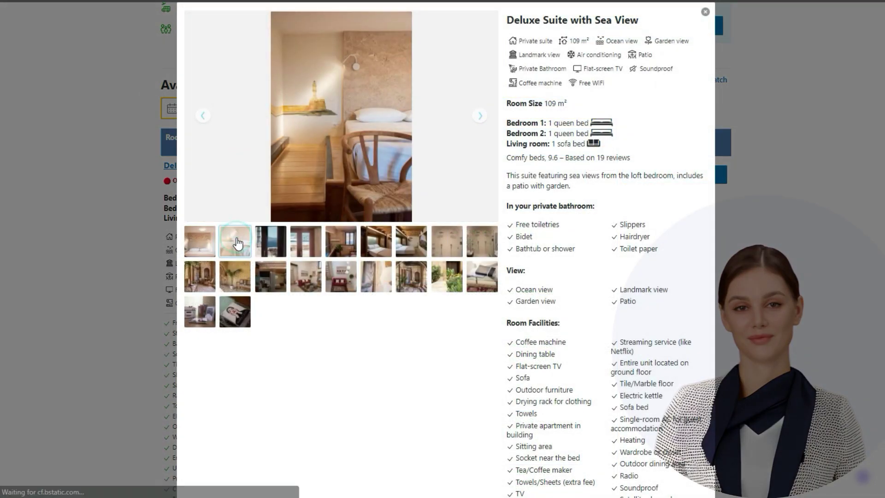
click(124, 244)
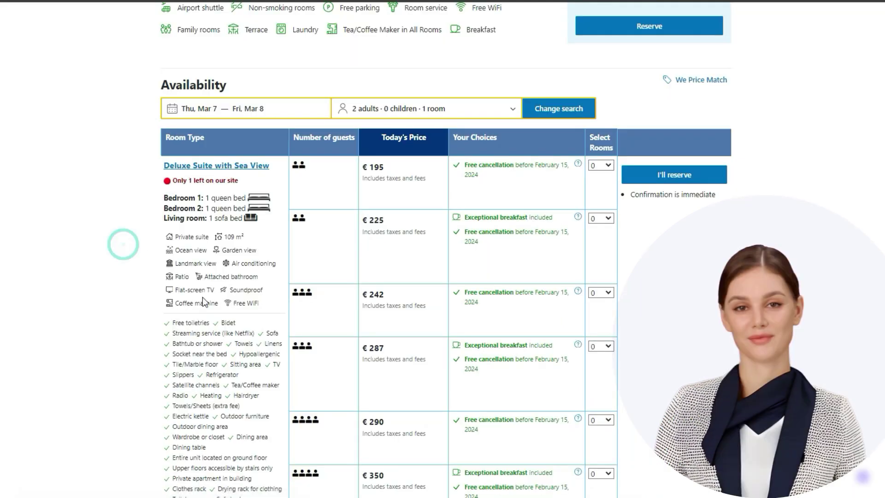
- View the details and several photos of the Superior Suite with Sea View in San Salvatore Monastery's availability list
scroll(203, 297, down, 5)
click(208, 319)
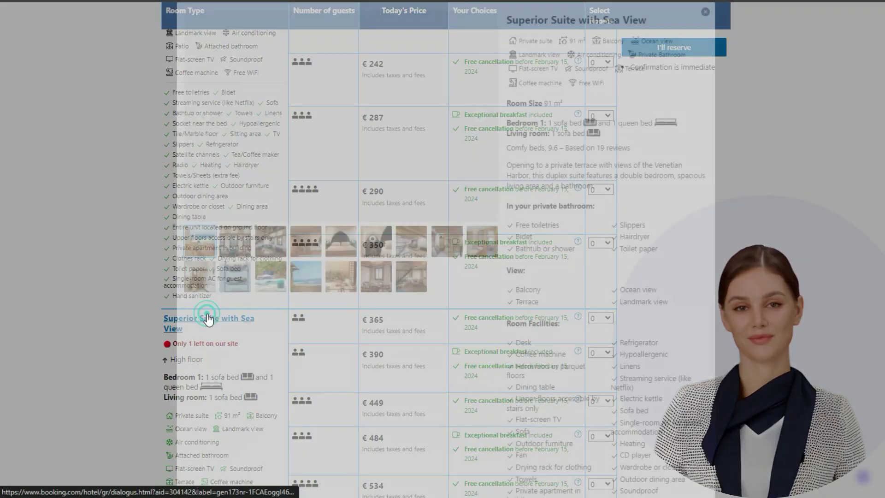
click(200, 245)
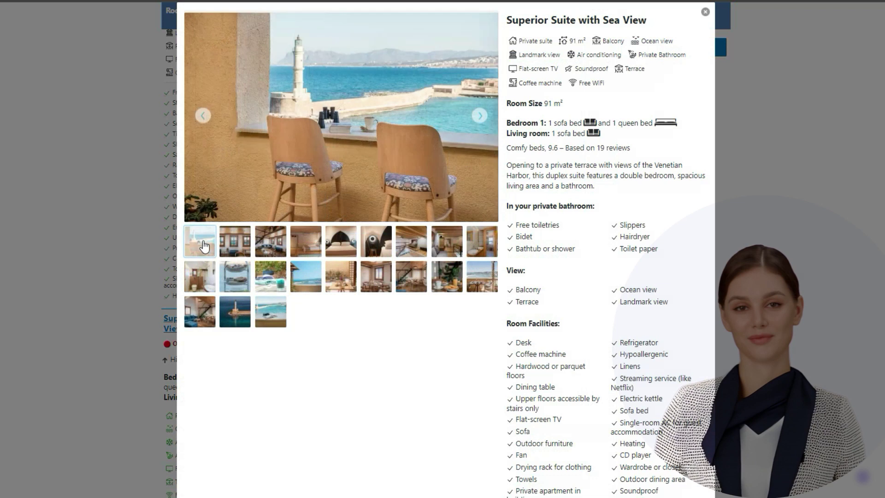
click(229, 249)
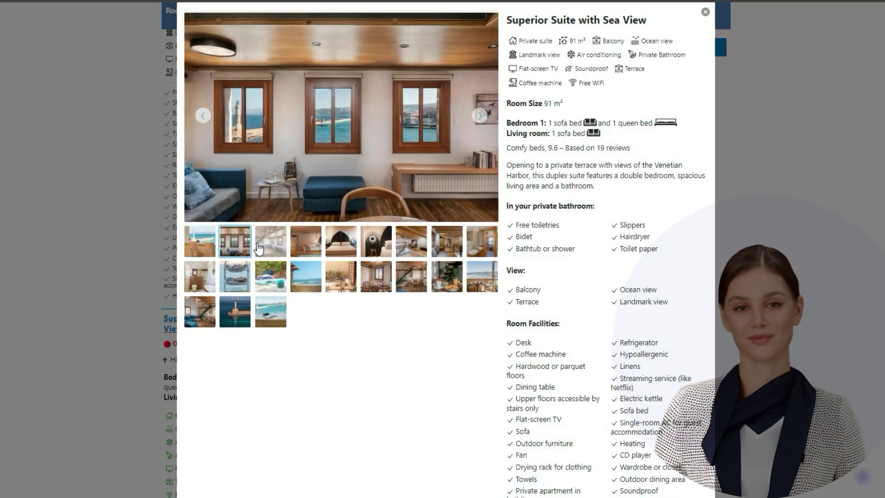
click(257, 248)
click(326, 244)
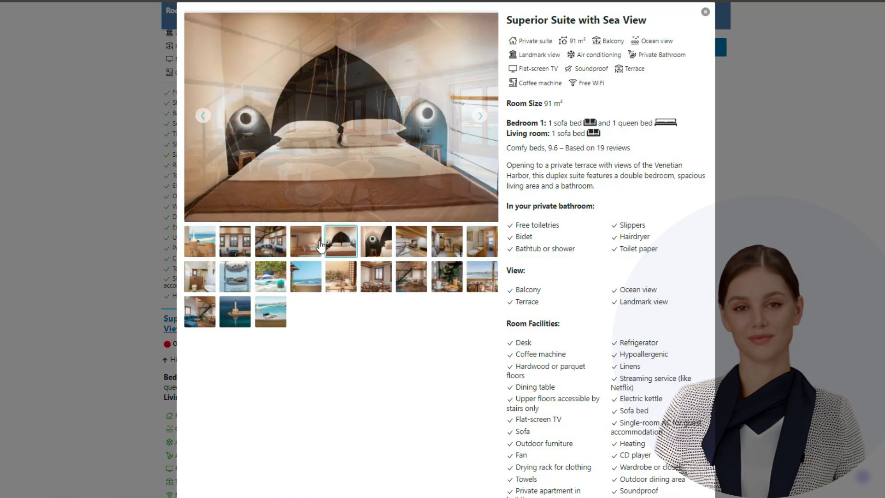
click(319, 245)
click(333, 245)
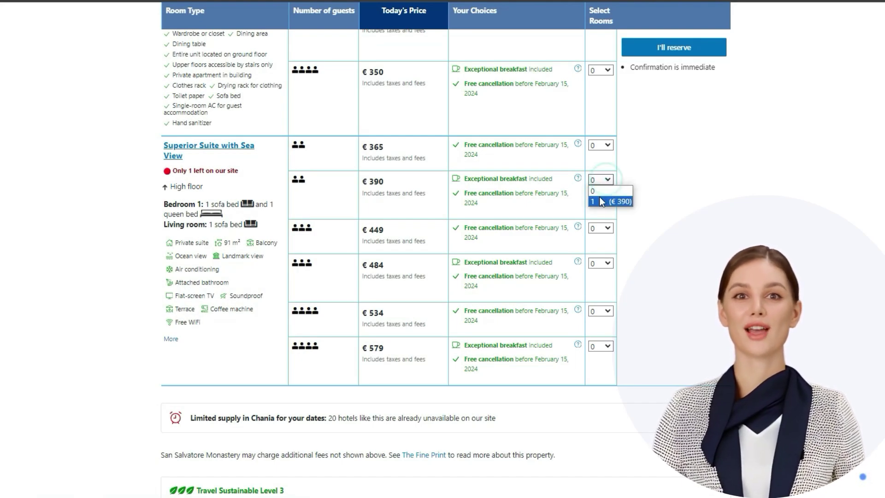
- Choose one Superior Suite with Sea View at the €390 two-guest rate with breakfast and proceed to reserve it
click(600, 200)
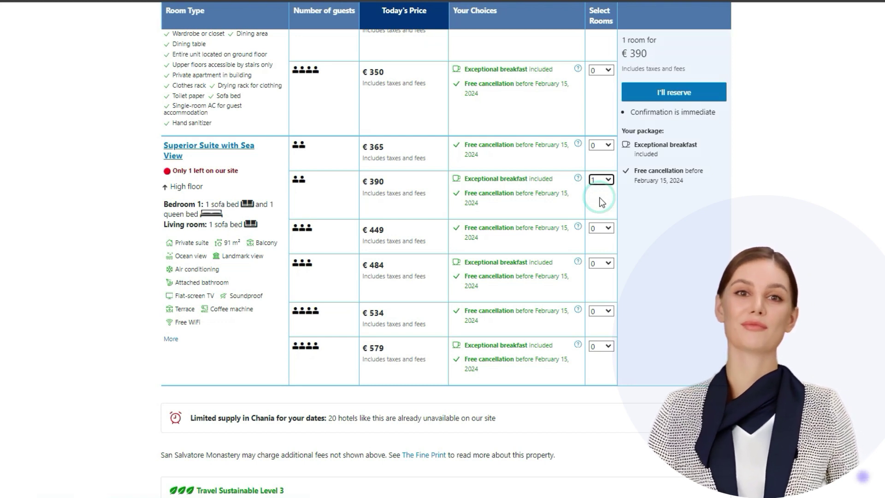
click(680, 92)
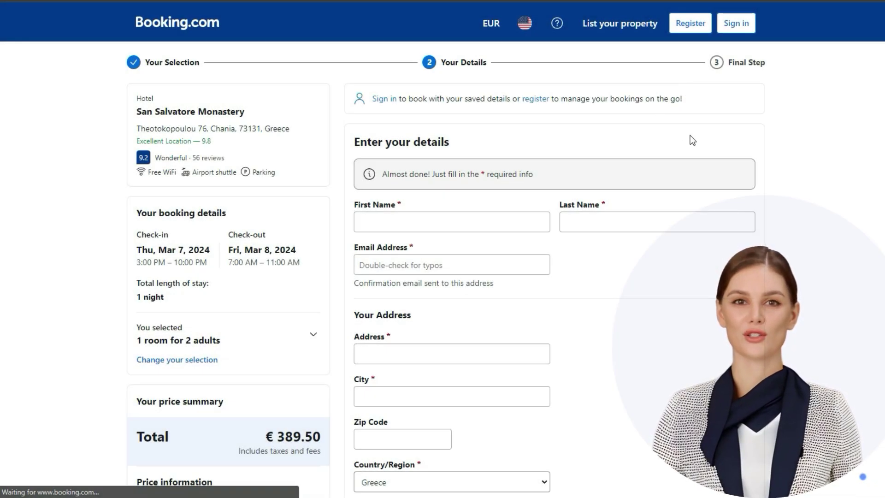
- Fill in the guest's full name, e-mail, street address, city and telephone number in the booking details
scroll(778, 136, down, 2)
scroll(788, 134, down, 6)
scroll(789, 138, down, 4)
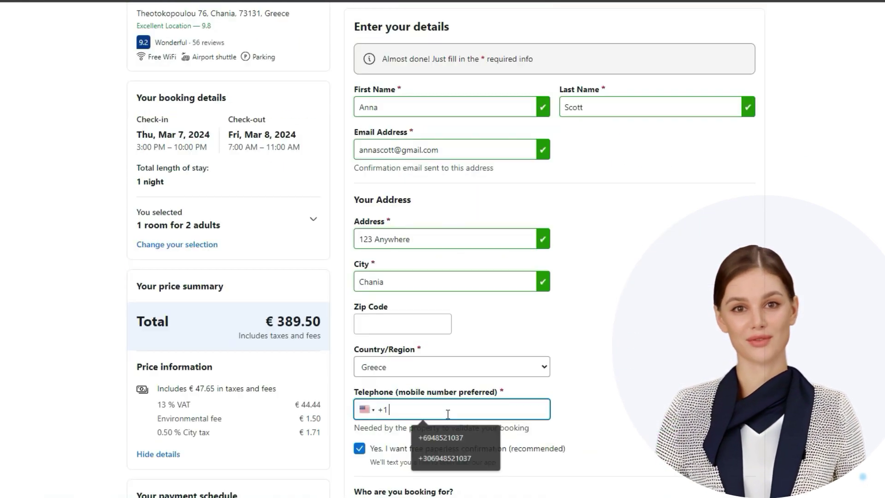
text(5555555555)
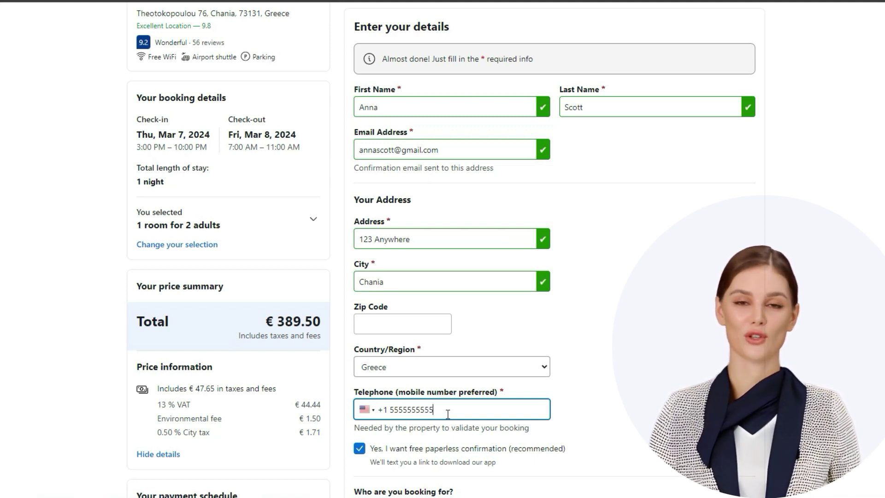
- Set the estimated arrival time to 4:00 PM – 5:00 PM and continue to the final booking details
scroll(534, 359, down, 5)
scroll(576, 342, down, 4)
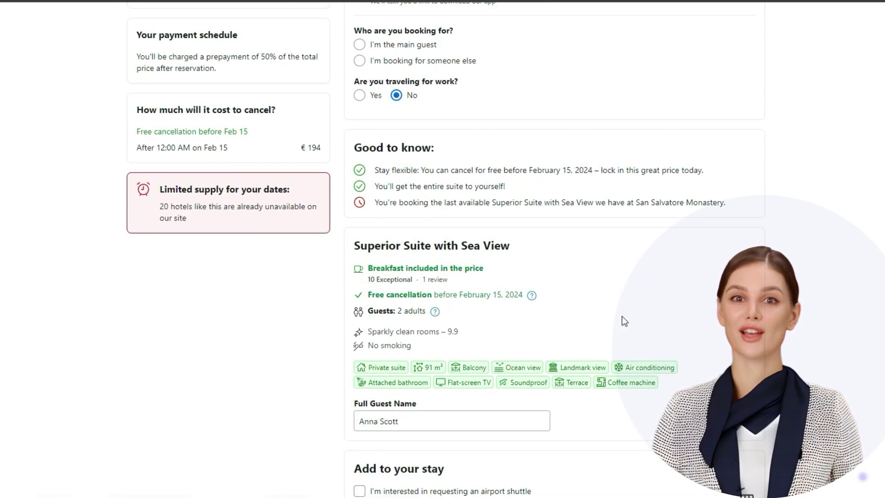
scroll(578, 338, down, 10)
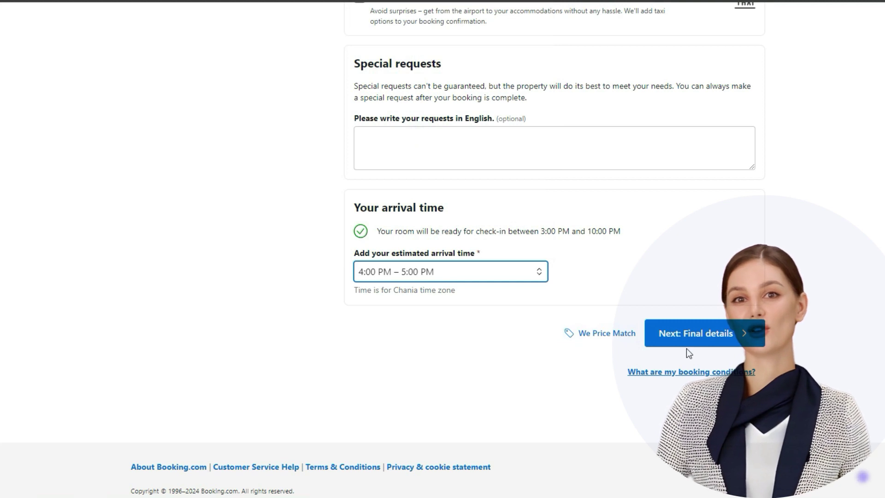
click(694, 344)
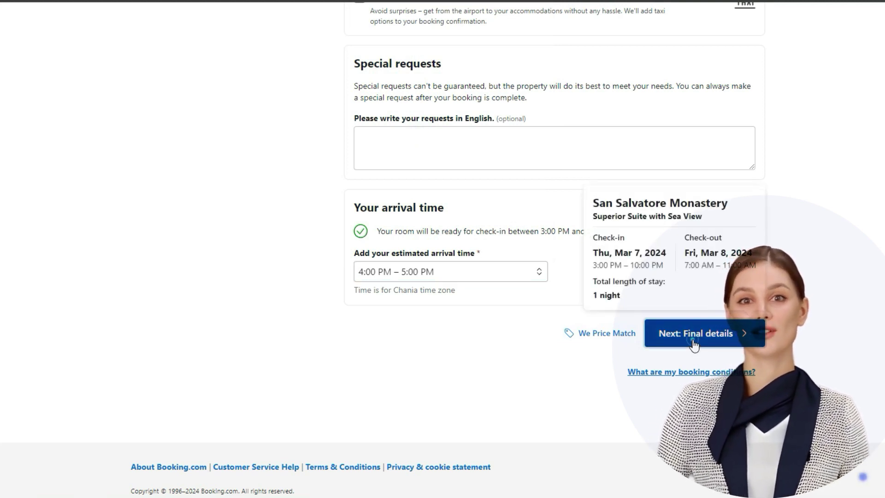
click(693, 341)
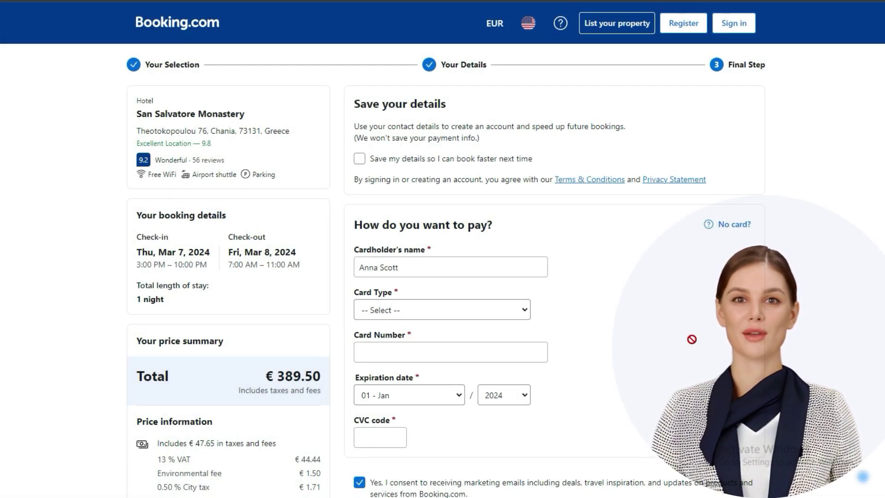
- Examine the final step's card payment fields, marketing consent options, booking conditions and booking completion options
scroll(692, 339, down, 1)
scroll(691, 339, down, 1)
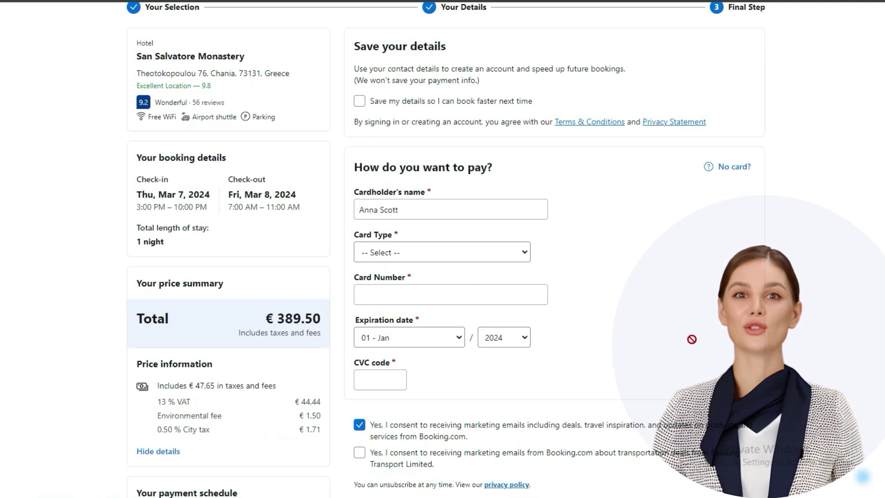
scroll(692, 339, down, 1)
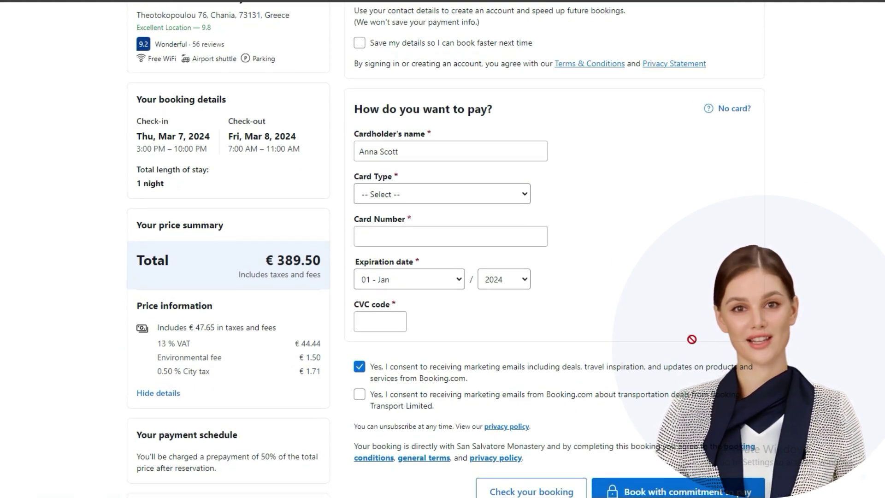
scroll(691, 339, down, 1)
scroll(692, 340, down, 1)
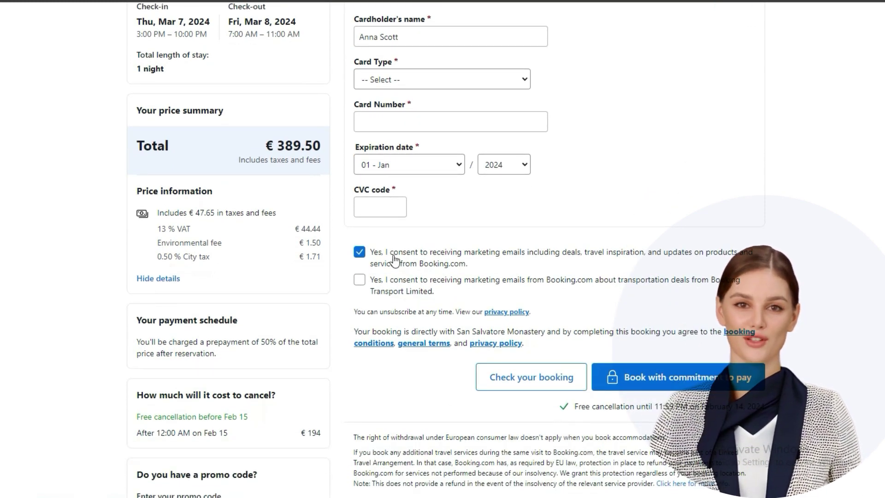
scroll(742, 308, down, 1)
scroll(742, 308, down, 2)
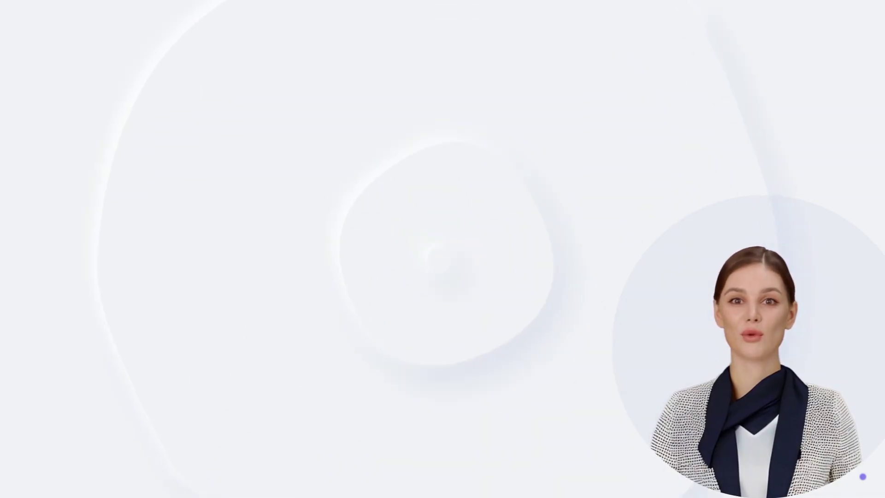